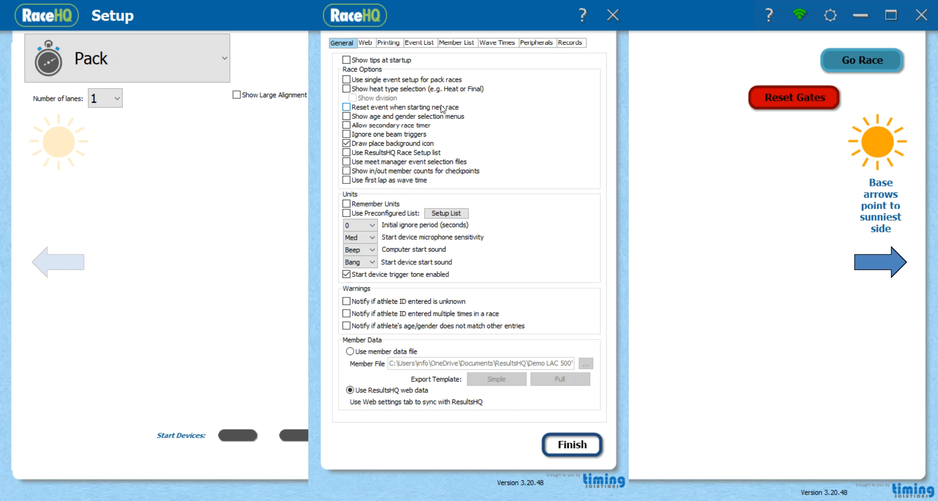
# Step: Try the secondary race timer, age and gender menus, ResultsHQ setup list, meet manager files and Remember Units options, restoring each to off
pyautogui.click(352, 126)
pyautogui.click(350, 125)
pyautogui.click(348, 116)
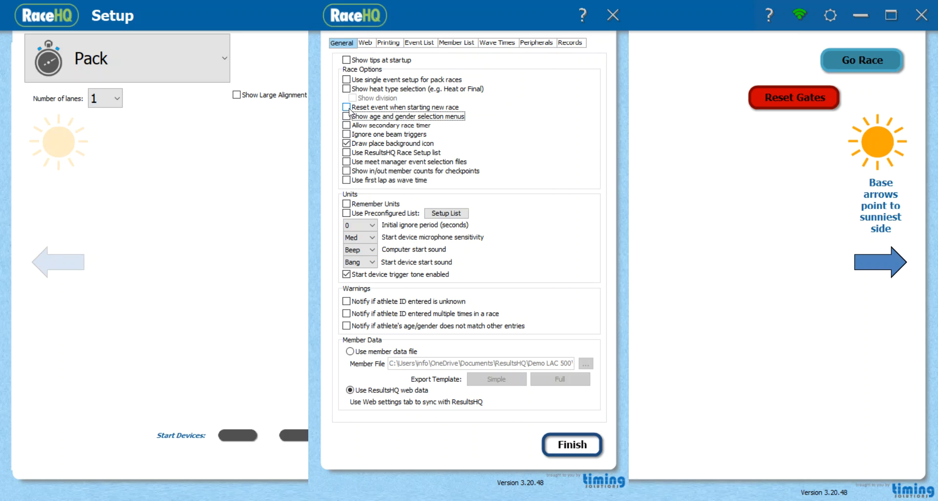
pyautogui.click(345, 153)
pyautogui.click(346, 153)
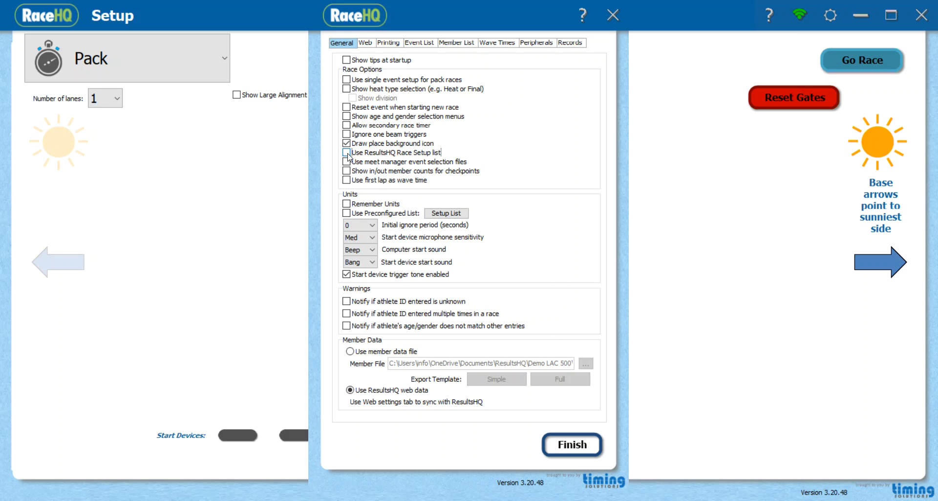
pyautogui.click(350, 163)
pyautogui.click(350, 164)
pyautogui.click(369, 207)
pyautogui.click(370, 206)
# Step: Set the initial ignore period for the units to 5 seconds
pyautogui.click(371, 225)
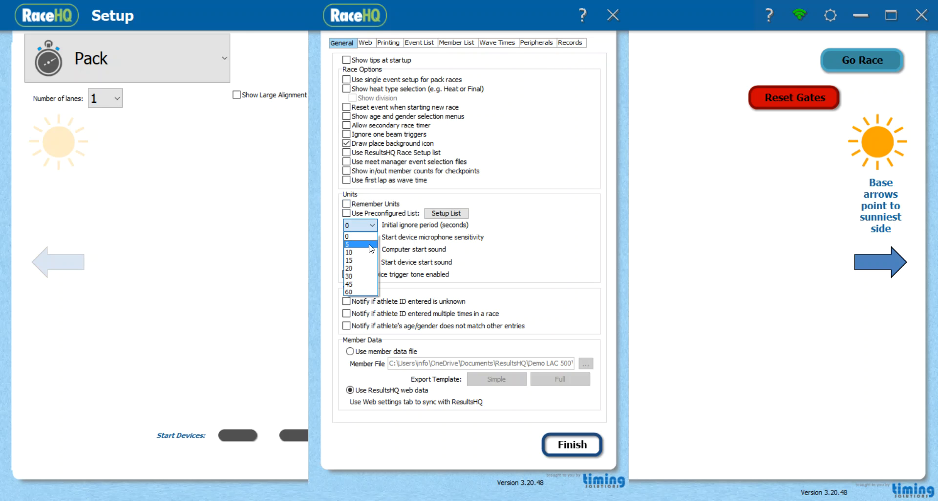
pyautogui.click(370, 244)
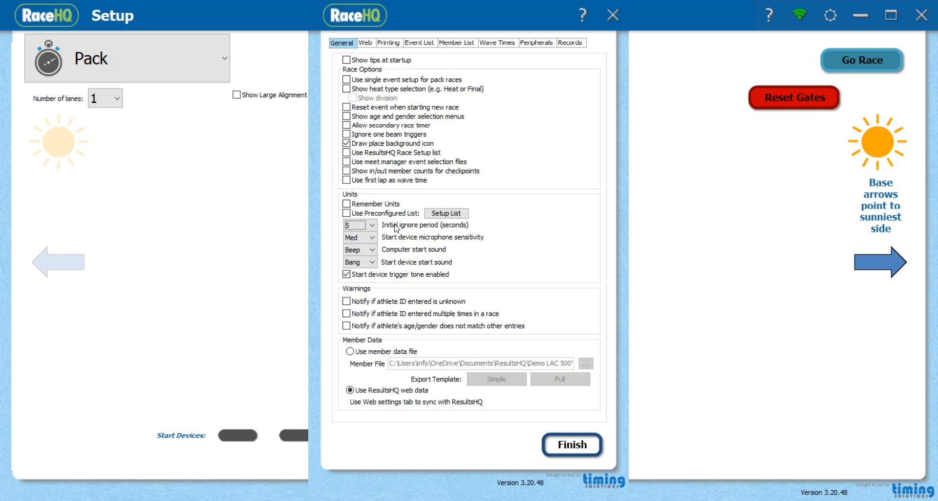
pyautogui.click(364, 228)
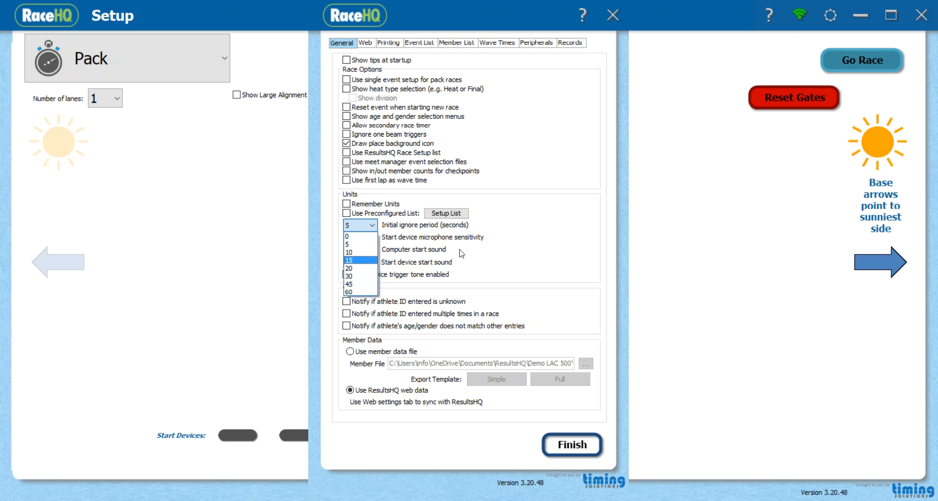
pyautogui.click(517, 236)
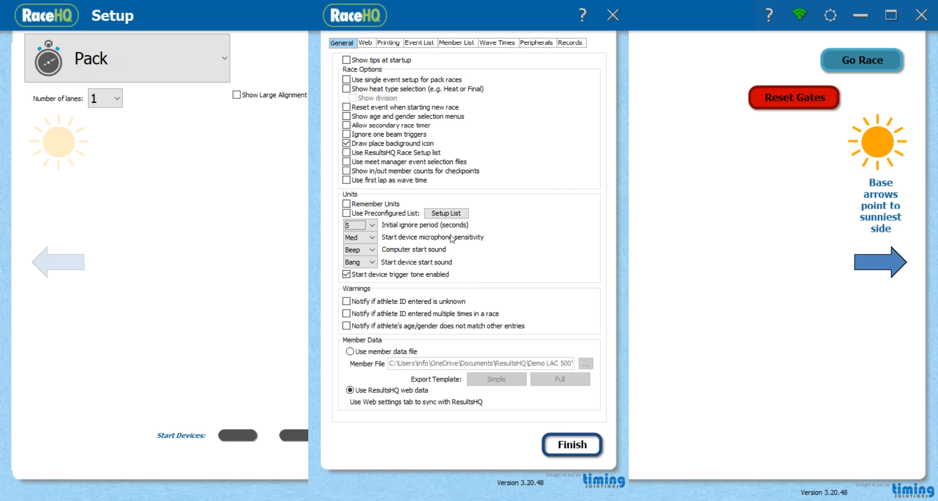
# Step: Set the start device microphone sensitivity to Off and the start device start sound to Bang
pyautogui.click(366, 239)
pyautogui.click(368, 250)
pyautogui.click(368, 252)
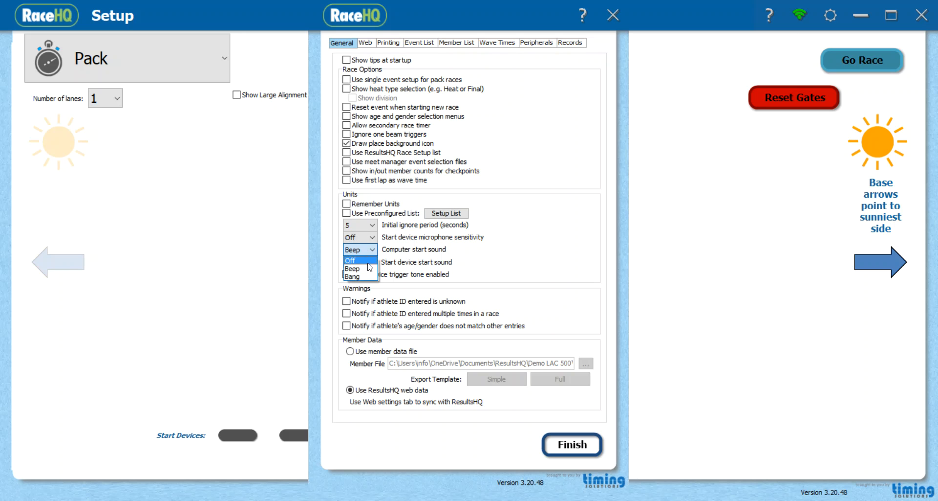
pyautogui.click(374, 252)
pyautogui.click(372, 262)
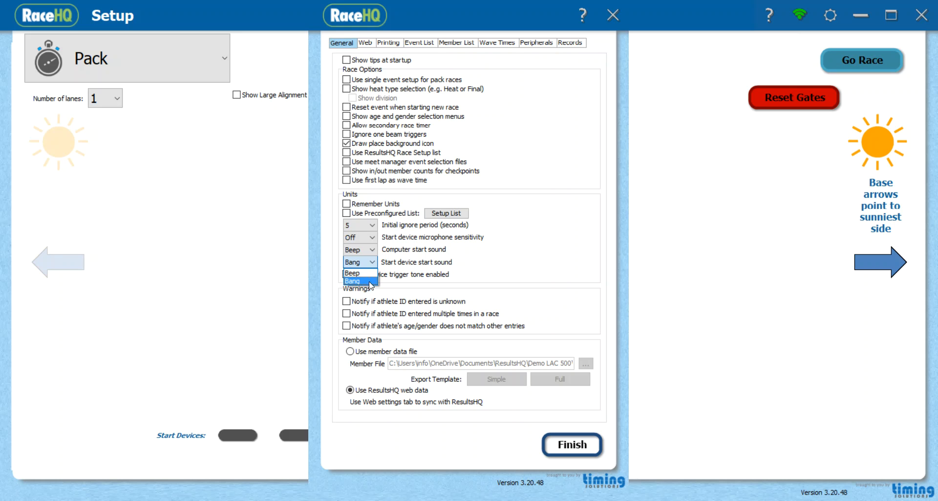
pyautogui.click(376, 276)
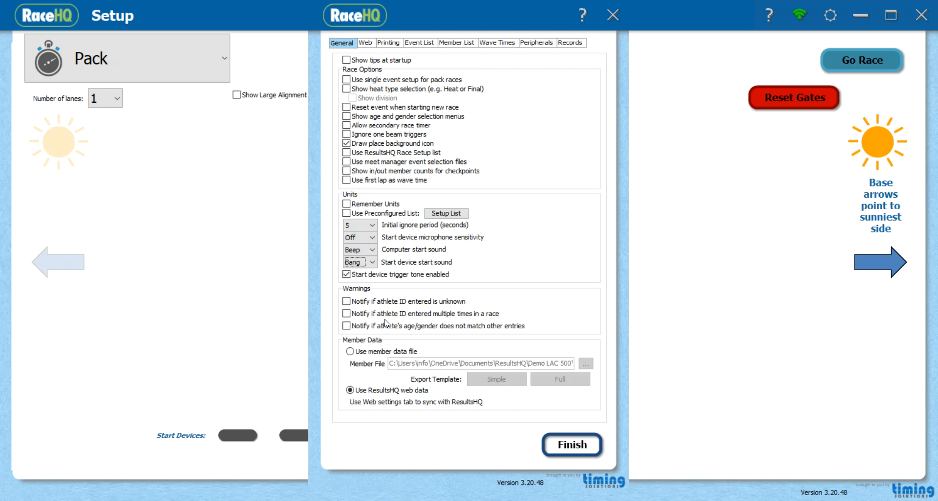
# Step: Try the age and gender selection menus with the age/gender mismatch notification, and switch both off again
pyautogui.click(348, 117)
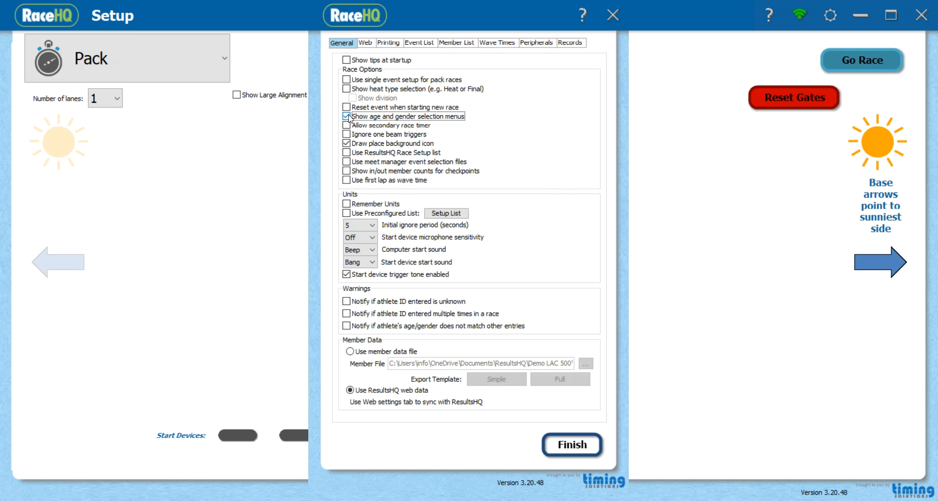
pyautogui.click(347, 327)
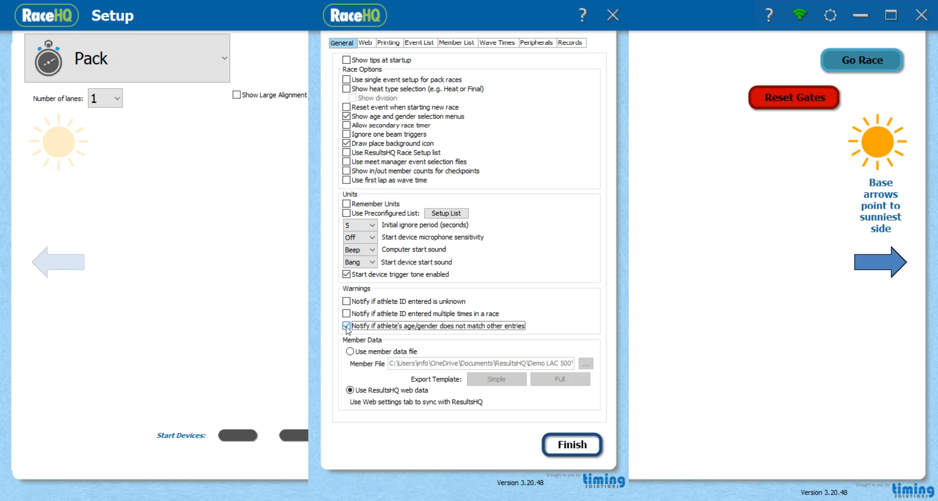
pyautogui.click(347, 117)
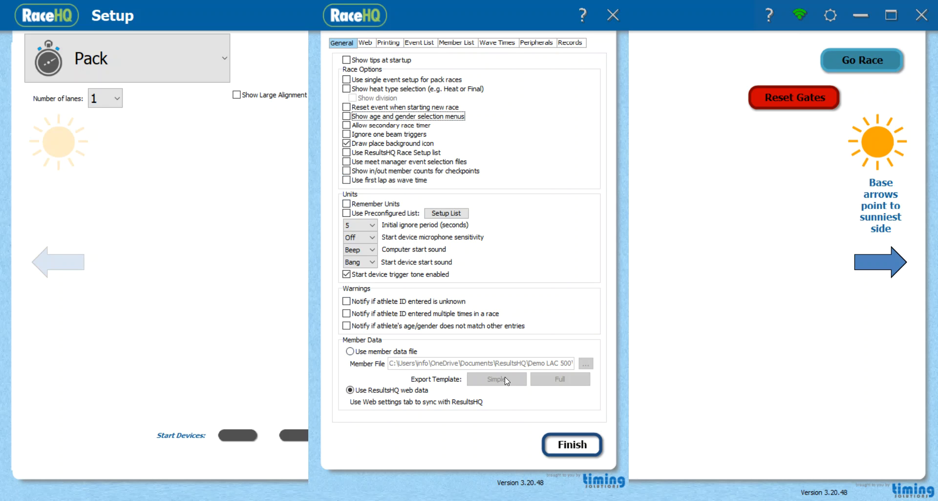
# Step: Switch the member data source to a member data file, accept clearing the current data, and return to ResultsHQ web data
pyautogui.click(375, 353)
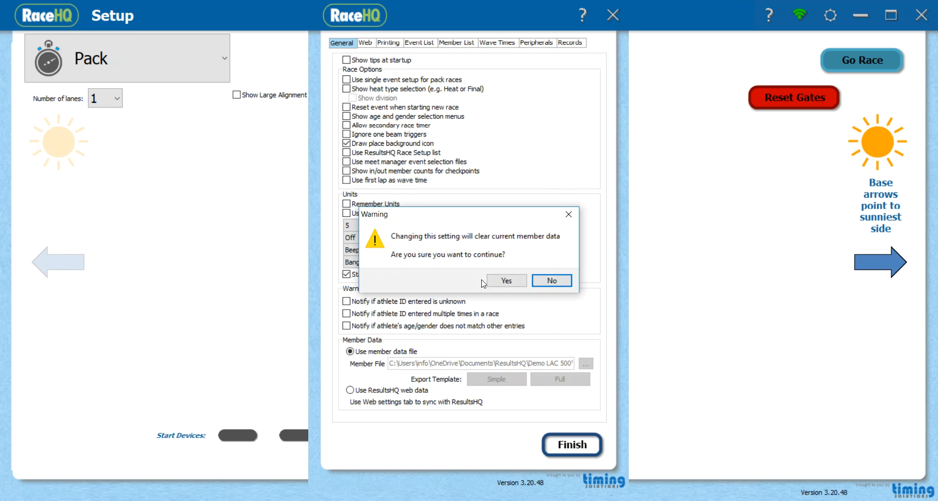
pyautogui.click(508, 283)
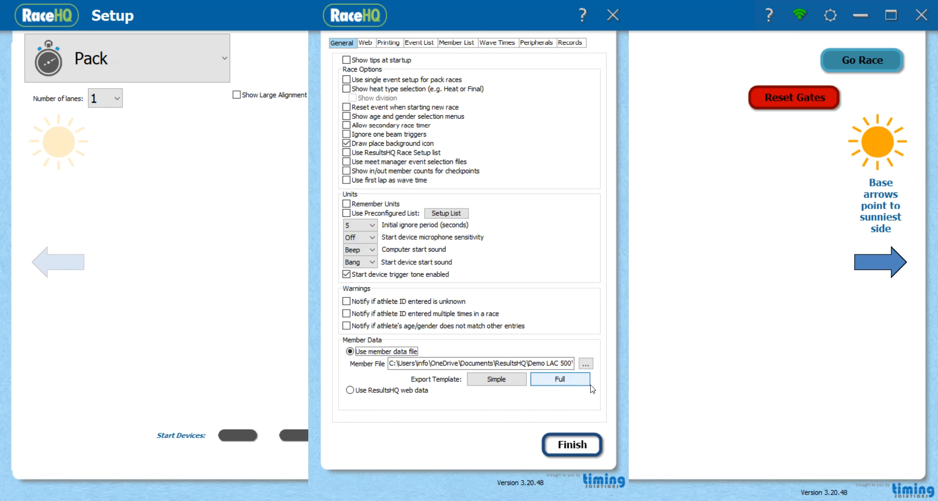
pyautogui.click(350, 390)
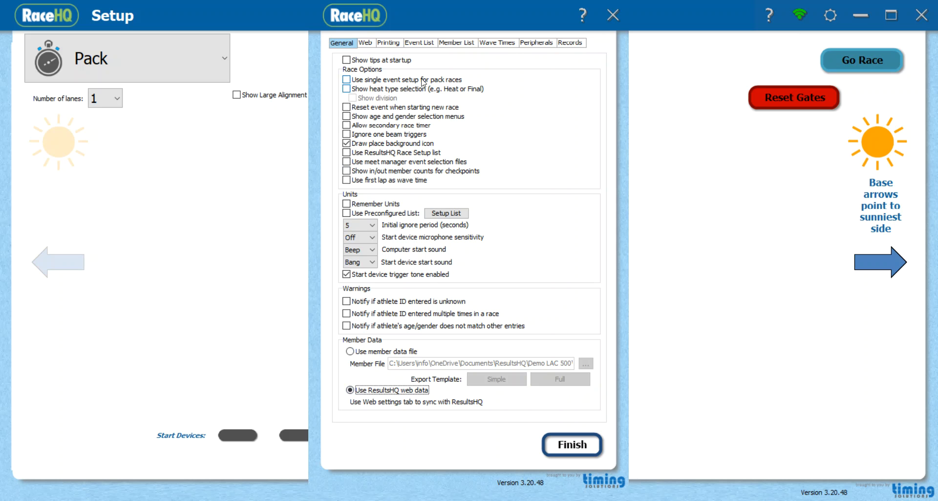
# Step: Refresh the ResultsHQ web data for the Demo LAC 500 centre and leave automatic sync on startup off
pyautogui.click(366, 46)
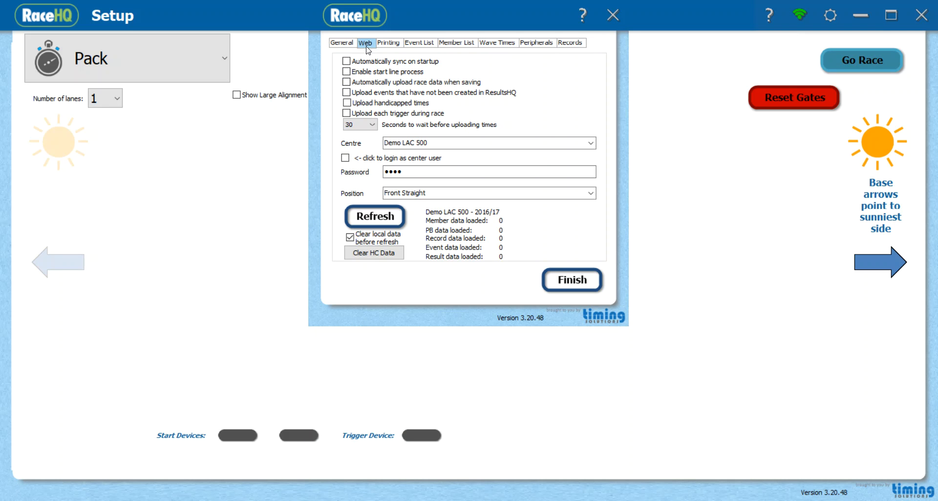
pyautogui.click(375, 63)
pyautogui.click(371, 221)
pyautogui.click(346, 62)
# Step: Try the start line process, automatic race data upload and upload of events not created in ResultsHQ, restoring each to off
pyautogui.click(370, 73)
pyautogui.click(373, 74)
pyautogui.click(383, 87)
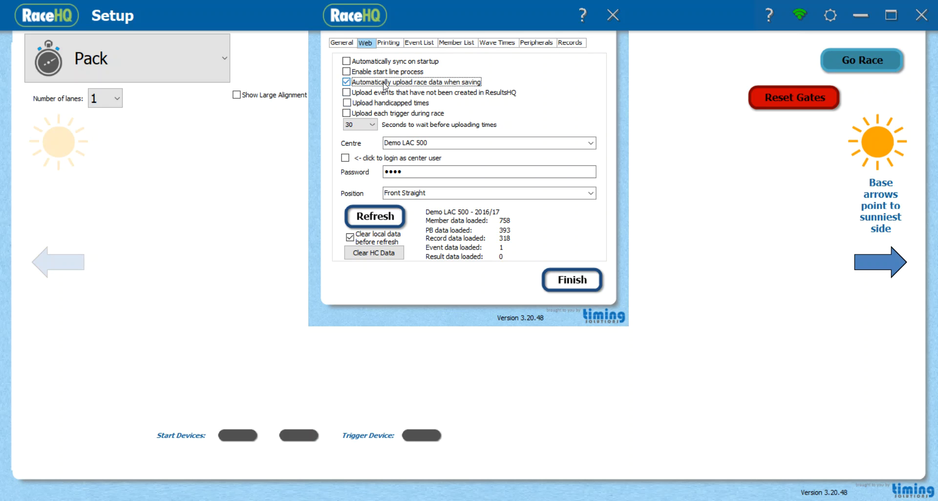
pyautogui.click(386, 84)
pyautogui.click(377, 92)
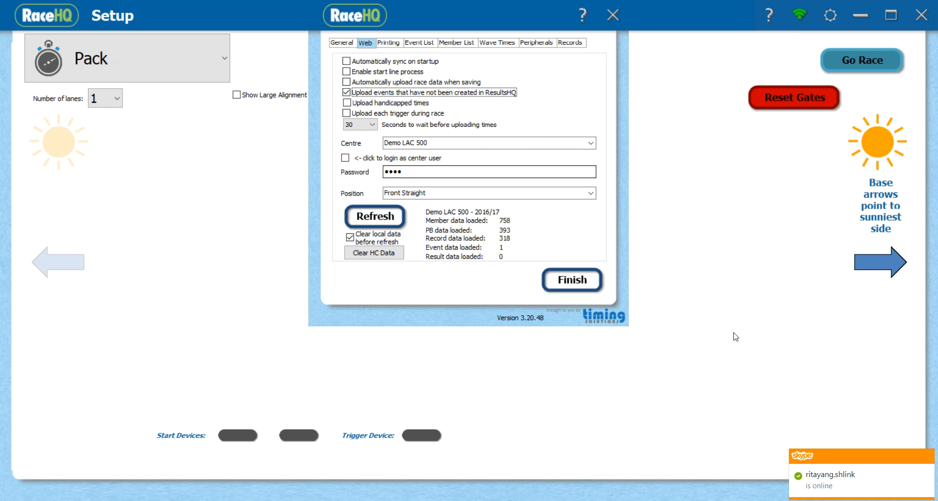
pyautogui.click(927, 455)
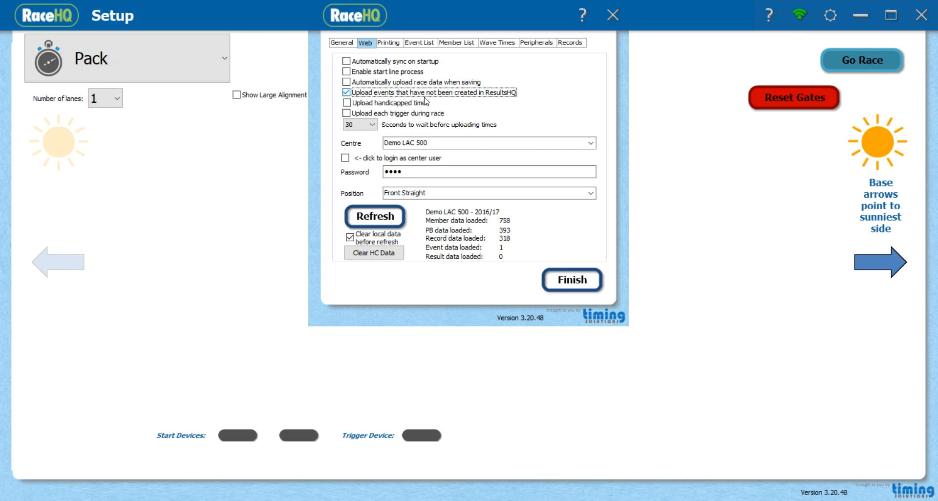
pyautogui.click(473, 95)
# Step: Set the race ticket printing to 2 copies and look through the available printers
pyautogui.click(391, 43)
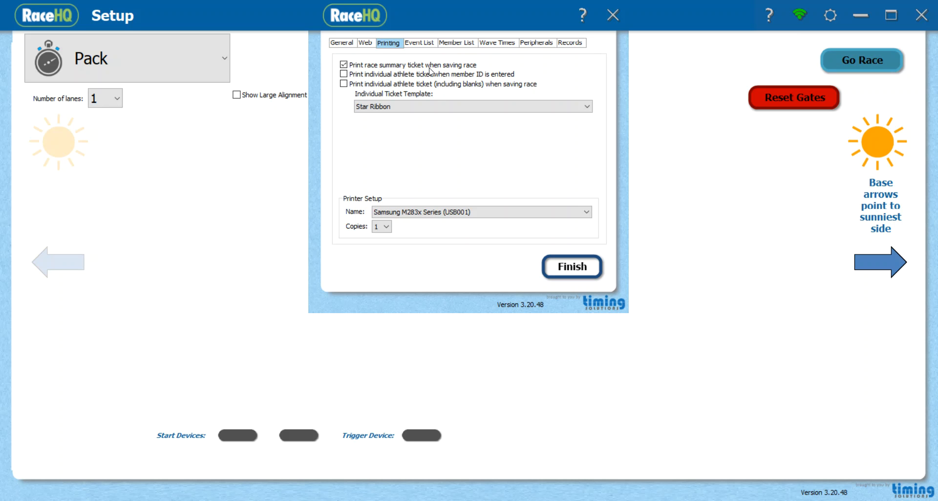
pyautogui.click(384, 228)
pyautogui.click(387, 250)
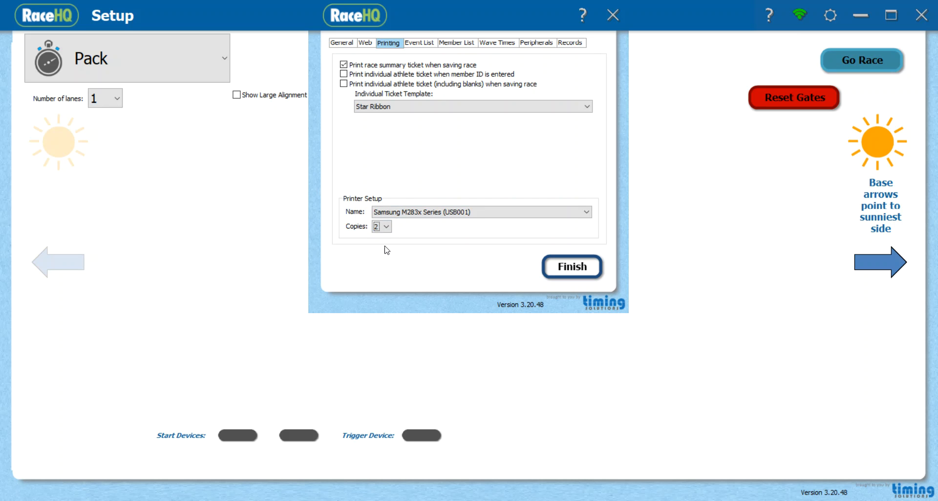
pyautogui.click(401, 215)
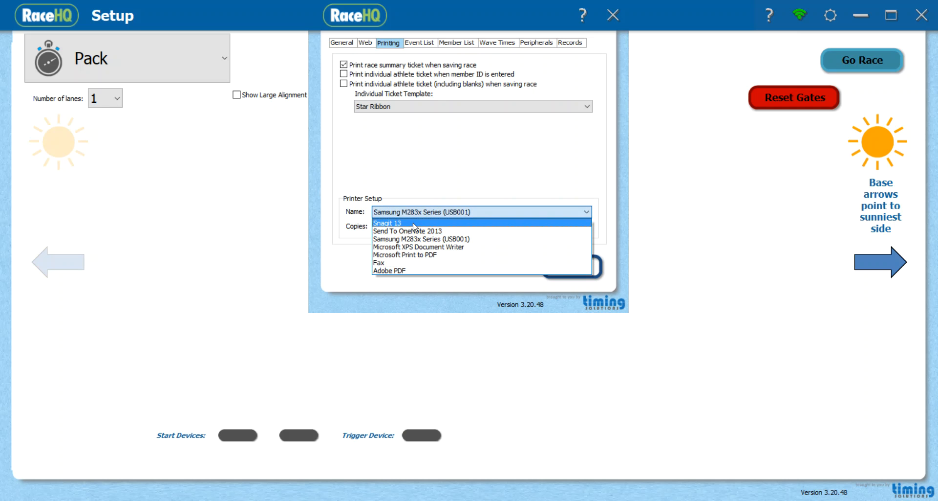
pyautogui.click(443, 169)
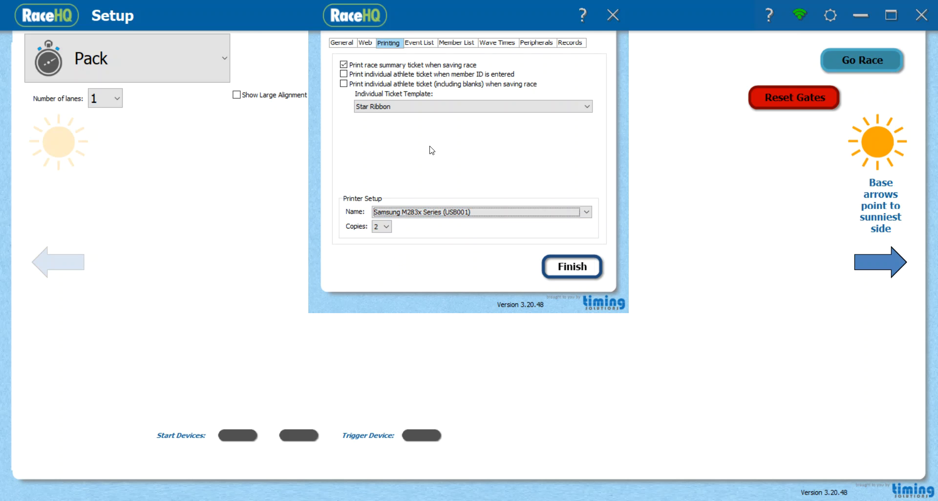
# Step: Try the A5 XC individual ticket template and athlete tickets on member ID entry, and restore the Star Ribbon template
pyautogui.click(403, 107)
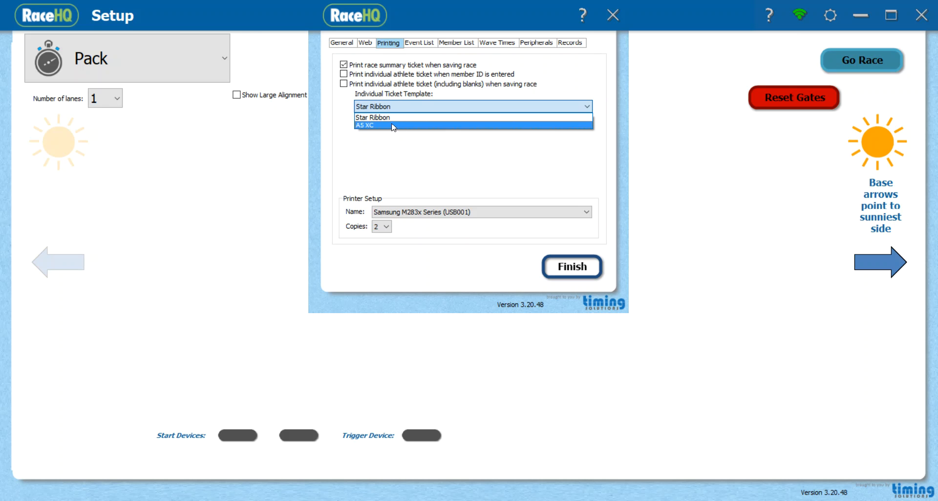
pyautogui.click(394, 125)
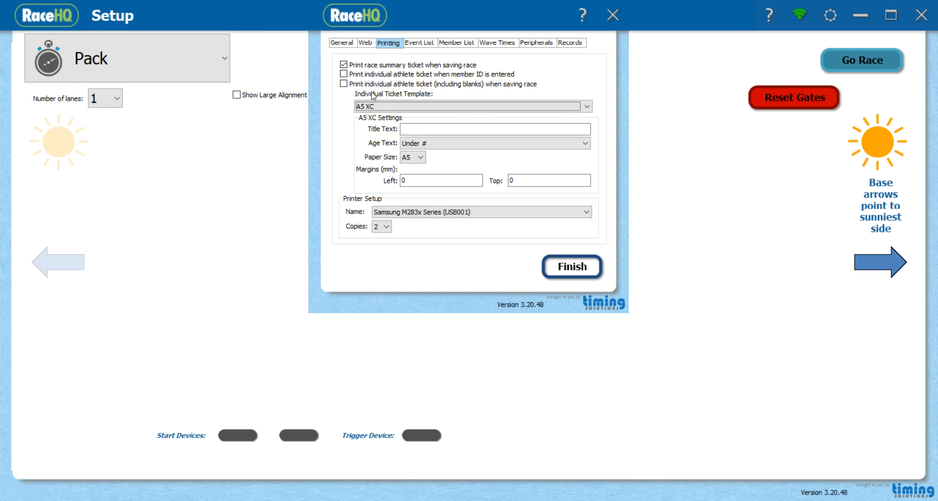
pyautogui.click(344, 74)
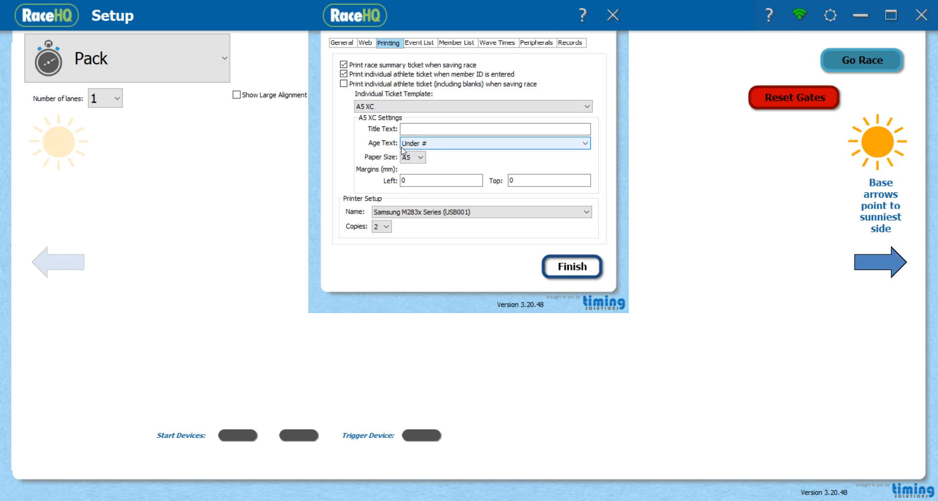
pyautogui.click(344, 74)
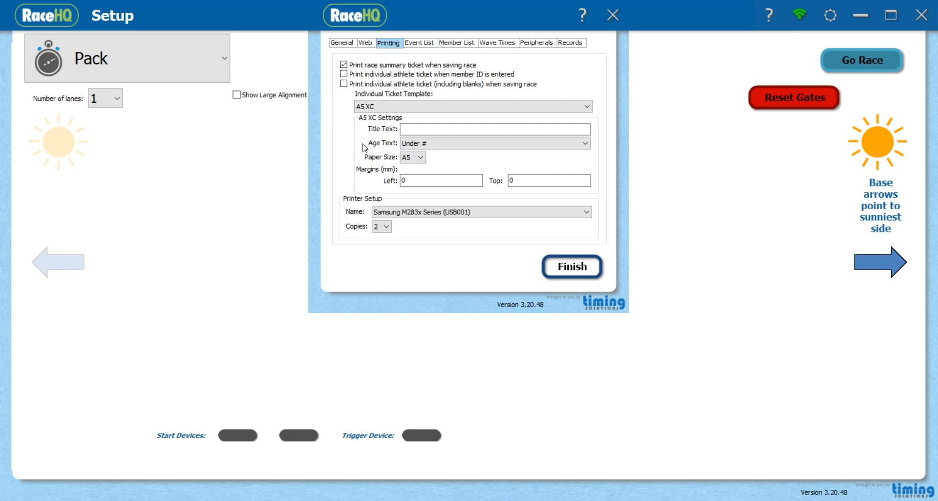
pyautogui.click(381, 106)
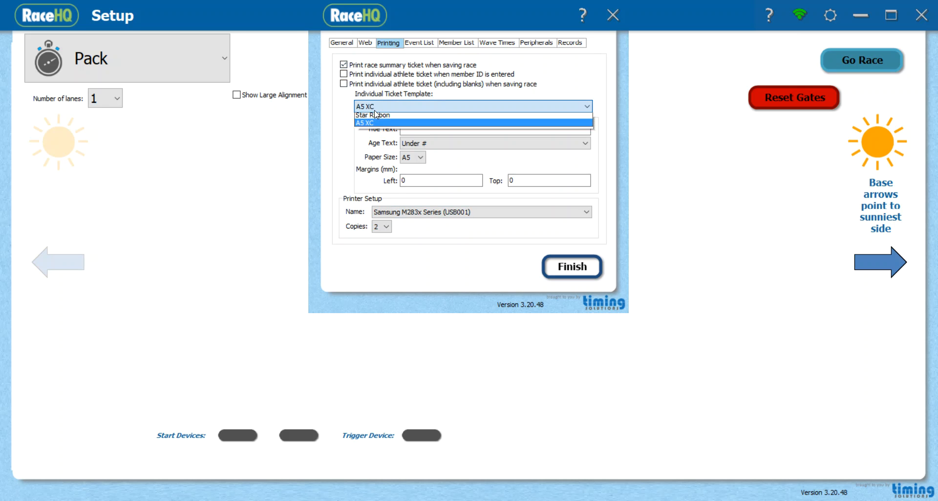
pyautogui.click(387, 118)
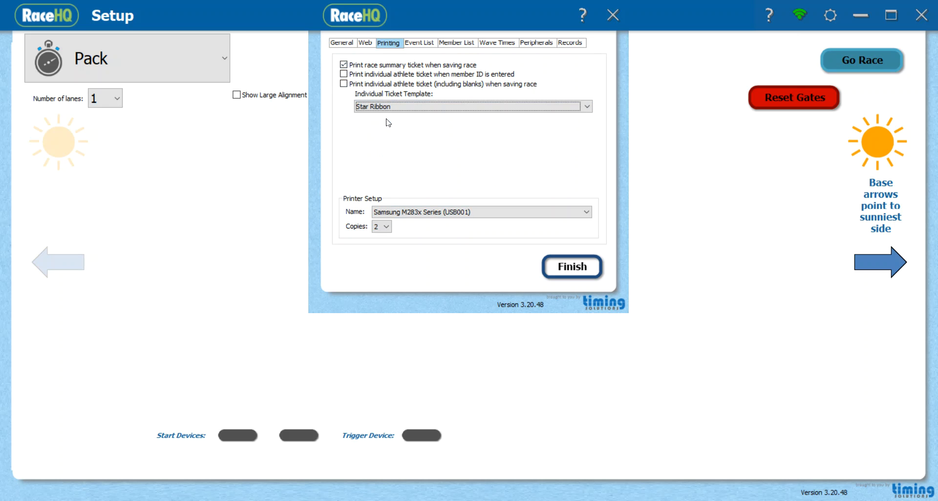
# Step: Mark the 300m distance event as both gated and non gated in the event list
pyautogui.click(421, 44)
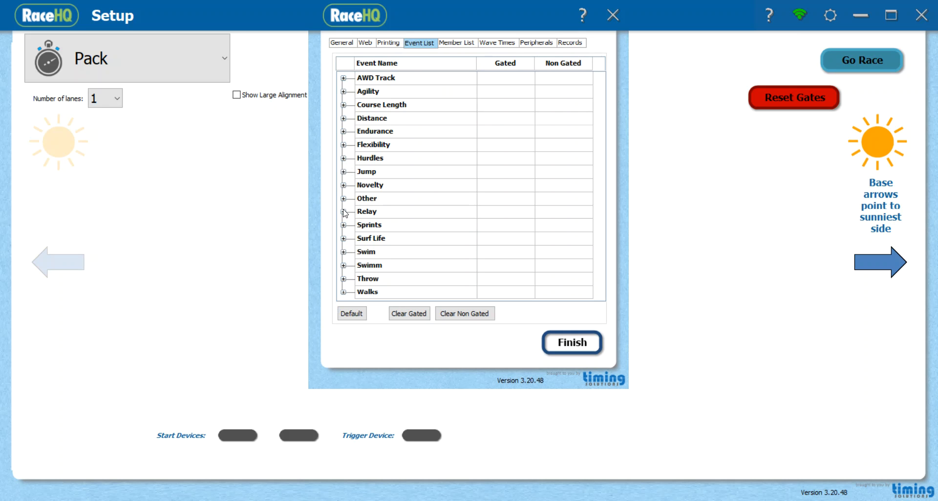
pyautogui.click(344, 118)
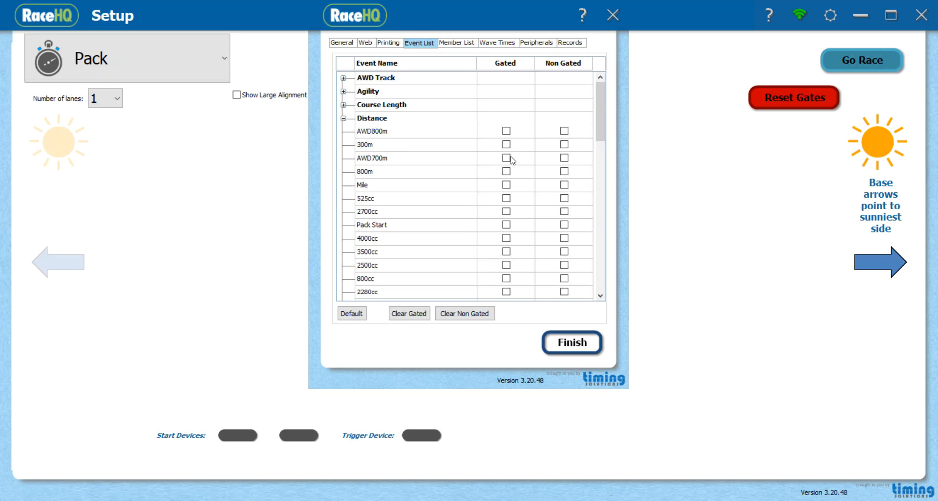
pyautogui.click(507, 145)
pyautogui.click(565, 146)
pyautogui.click(344, 118)
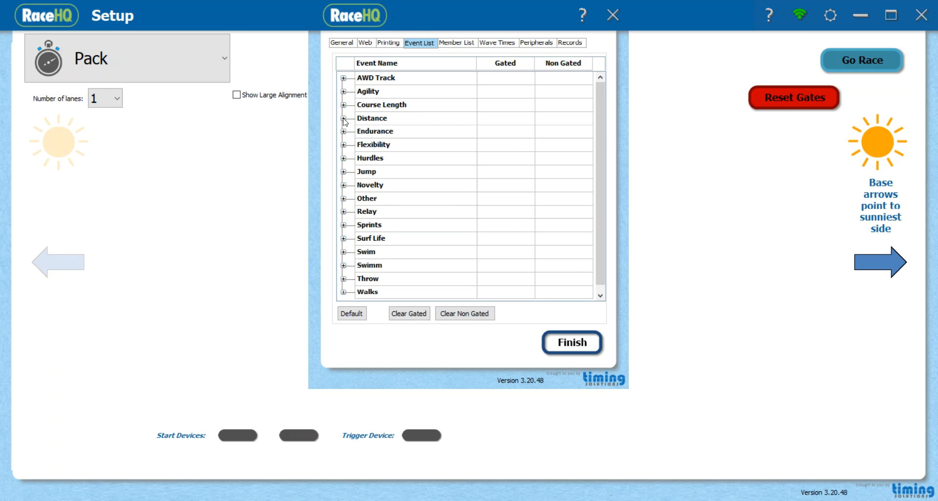
# Step: Review the member list, wave times, peripherals and records settings, and return to the general settings
pyautogui.click(453, 44)
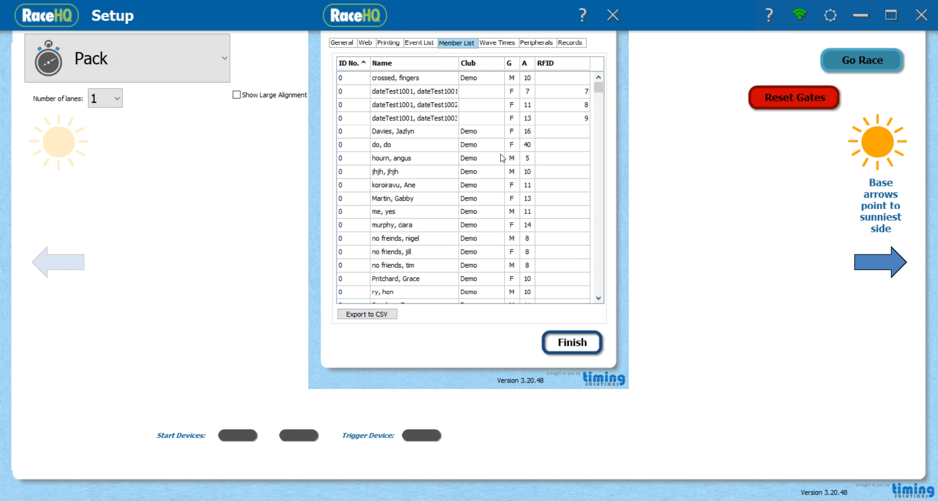
pyautogui.click(500, 46)
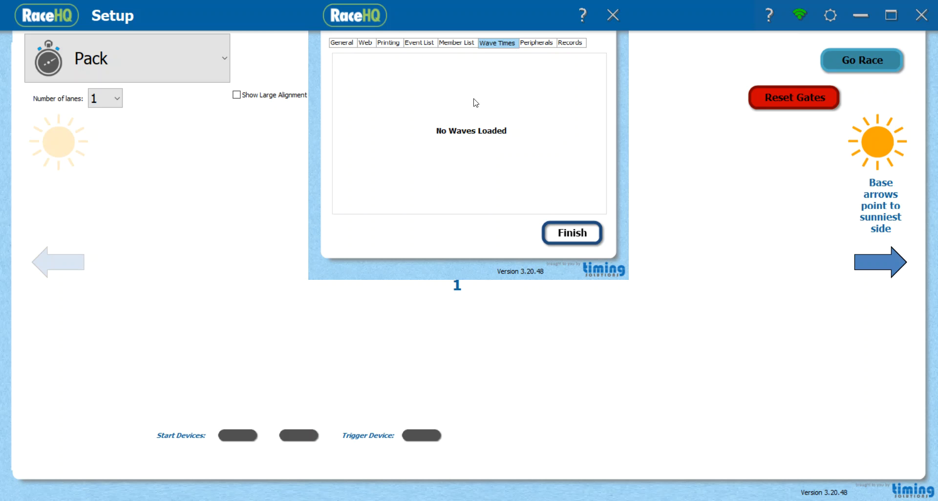
pyautogui.click(537, 45)
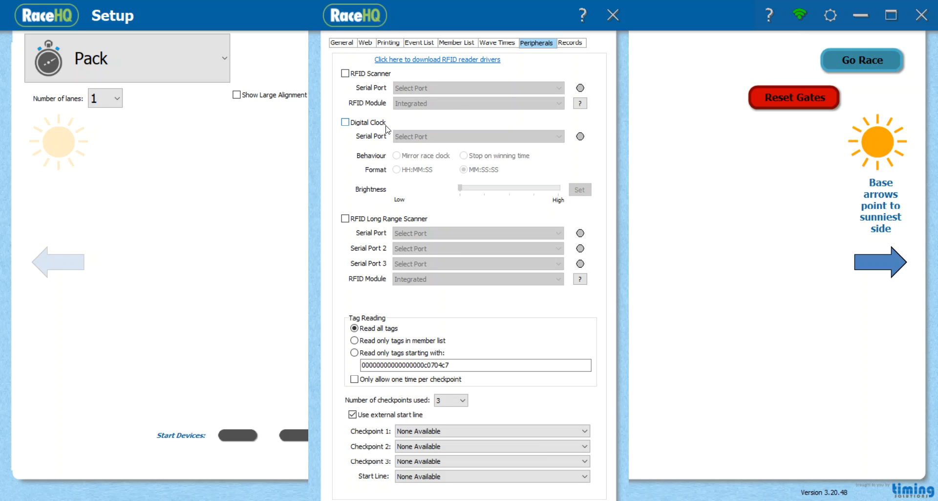
pyautogui.click(574, 45)
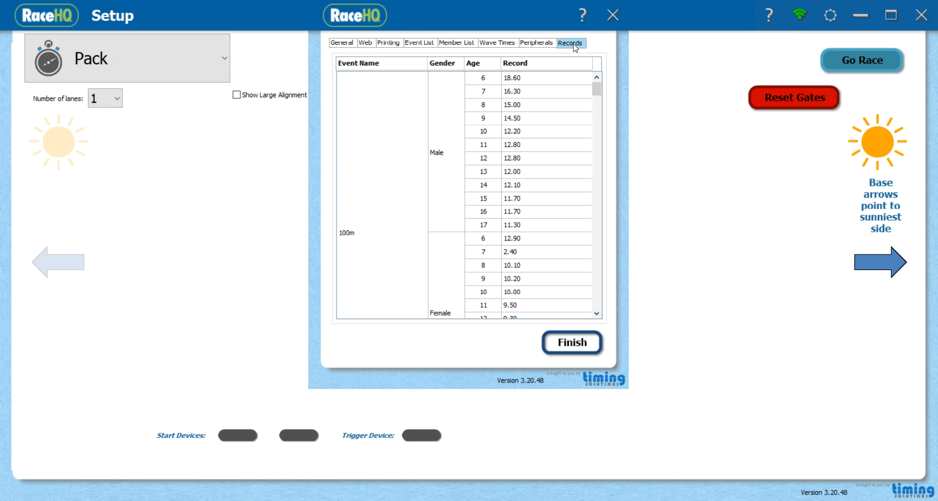
pyautogui.moveTo(597, 83)
pyautogui.mouseDown()
pyautogui.moveTo(597, 137)
pyautogui.moveTo(599, 71)
pyautogui.mouseUp()
pyautogui.click(349, 44)
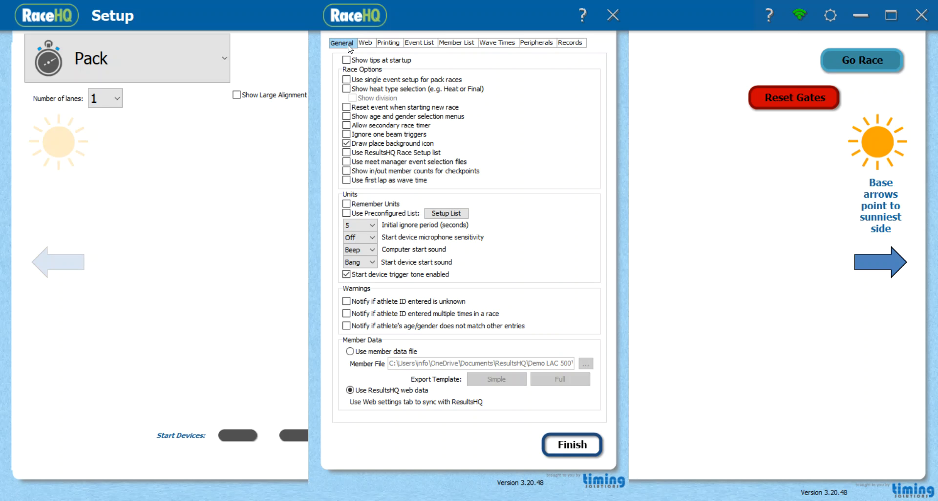